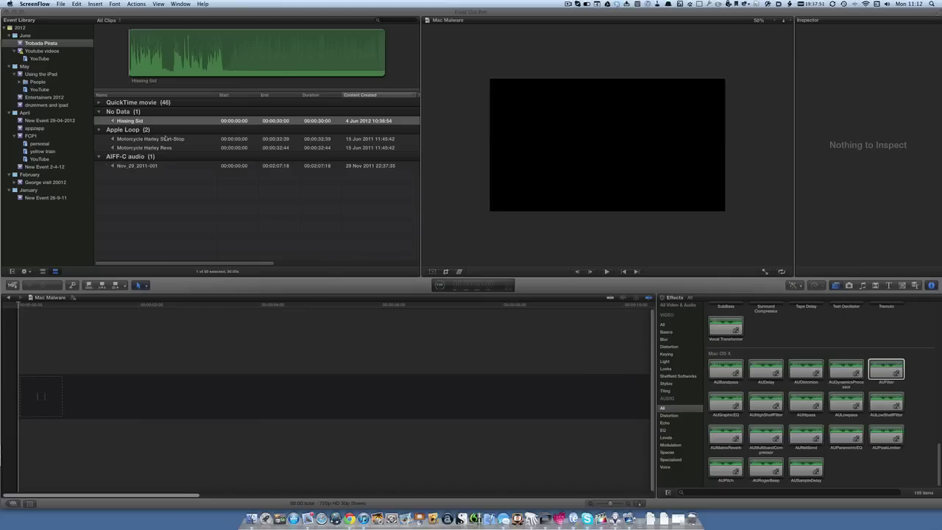
# - Add the Hissing Sid clip to the start of the Mac Malware timeline and accept its project settings
pyautogui.moveTo(155, 127); pyautogui.dragTo(19, 400)
pyautogui.press('Return')
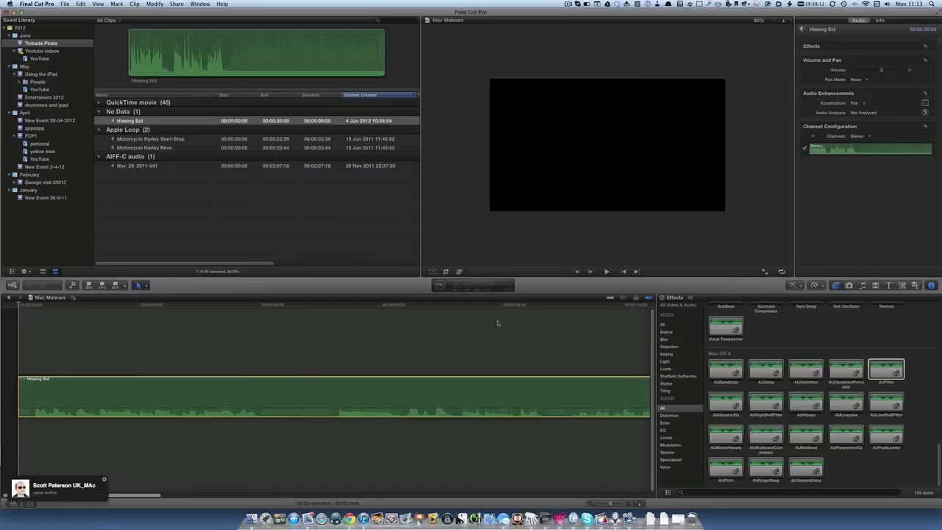
# - Play the hissing clip, then apply the AUFilter effect from the Effects browser to Hissing Sid
pyautogui.click(607, 271)
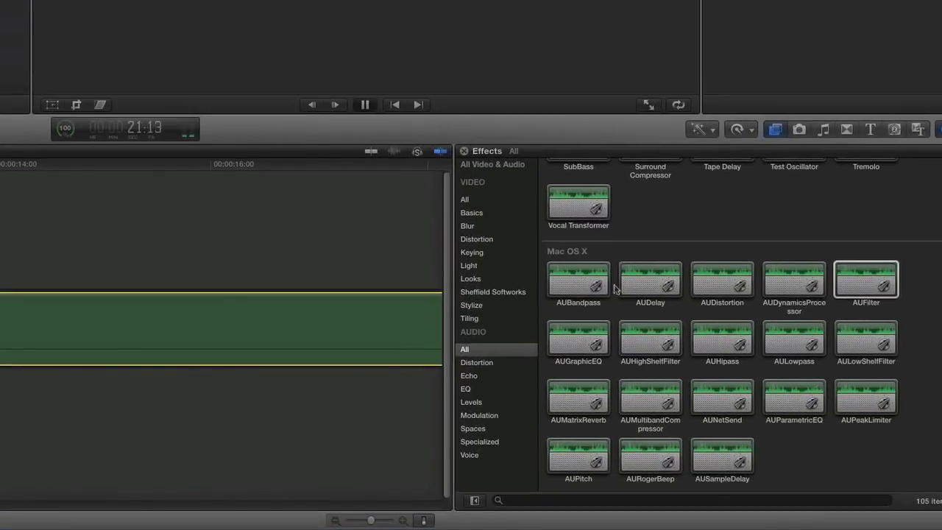
pyautogui.click(863, 286)
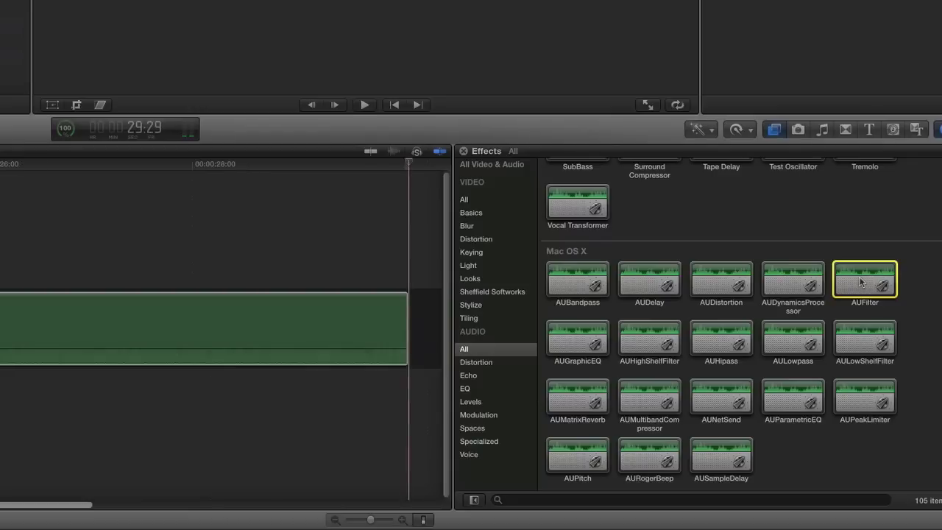
pyautogui.moveTo(861, 282); pyautogui.dragTo(327, 322)
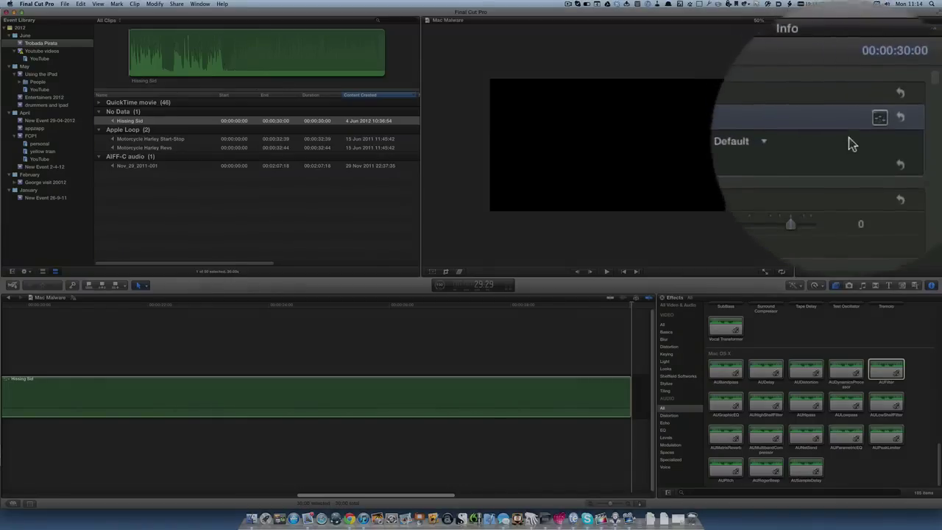
# - Show the AUFilter EQ graph over the viewer and pull the 12.3k high shelf down while playing
pyautogui.click(881, 137)
pyautogui.moveTo(175, 8); pyautogui.dragTo(485, 103)
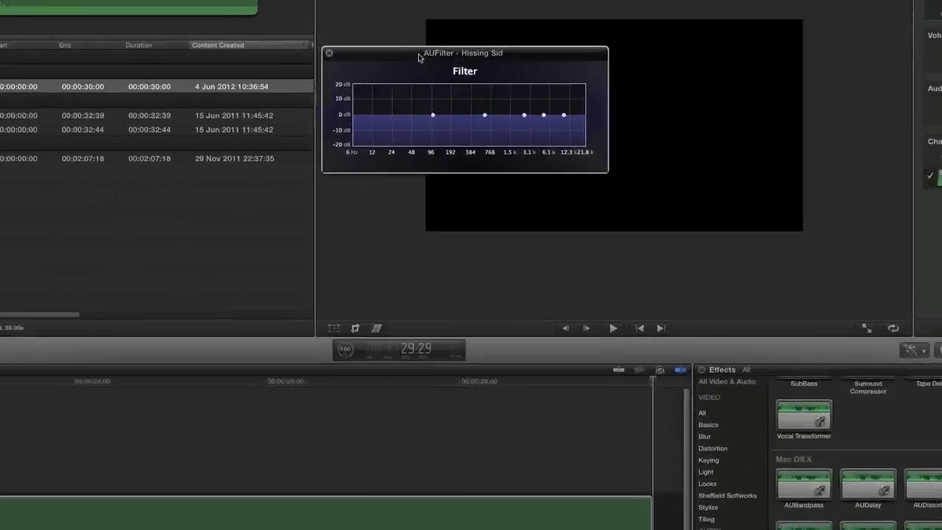
pyautogui.moveTo(418, 58); pyautogui.dragTo(438, 57)
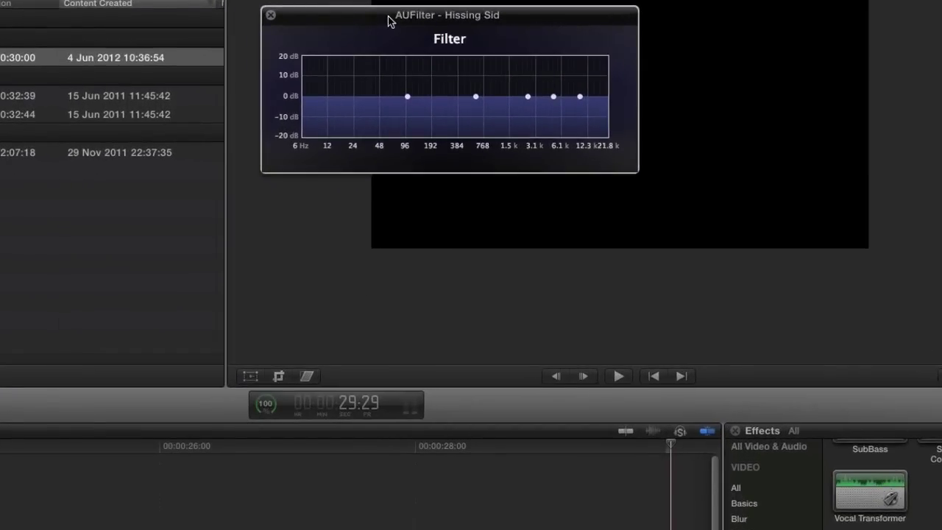
pyautogui.click(655, 377)
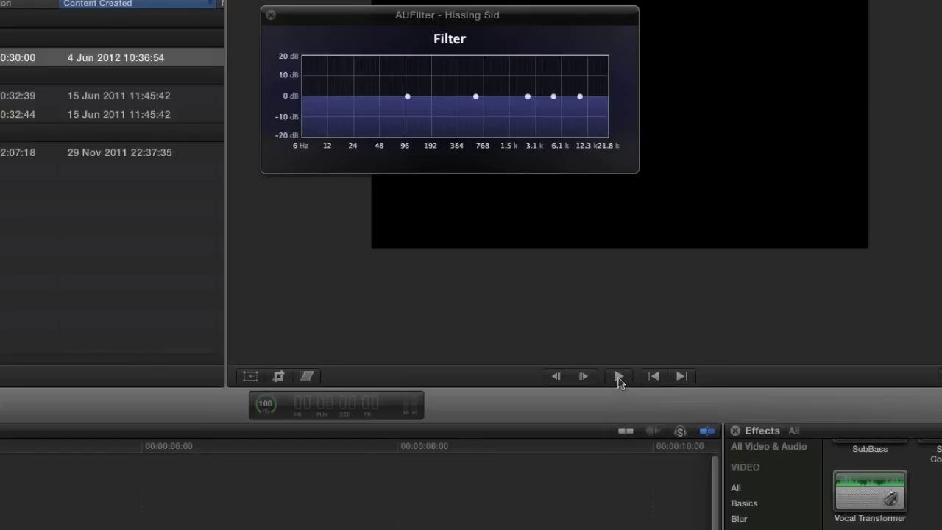
pyautogui.click(619, 377)
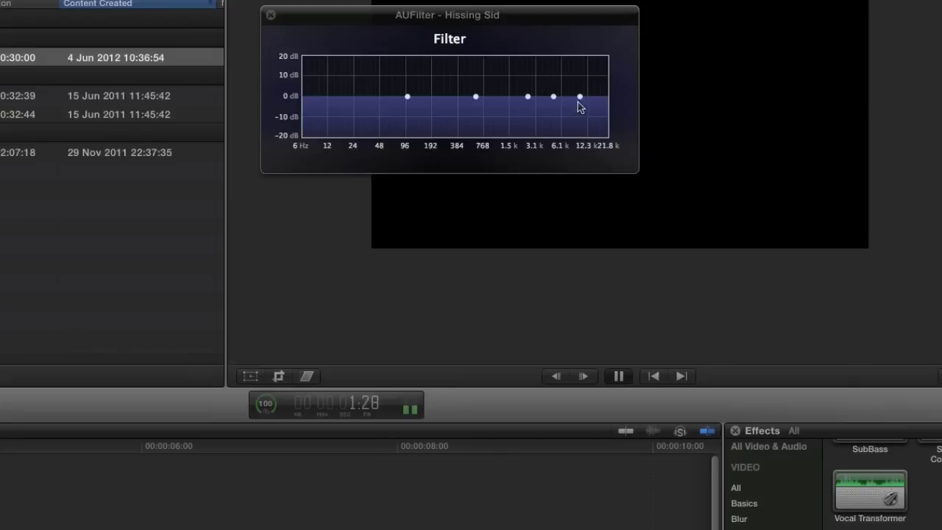
pyautogui.moveTo(580, 98); pyautogui.dragTo(553, 117)
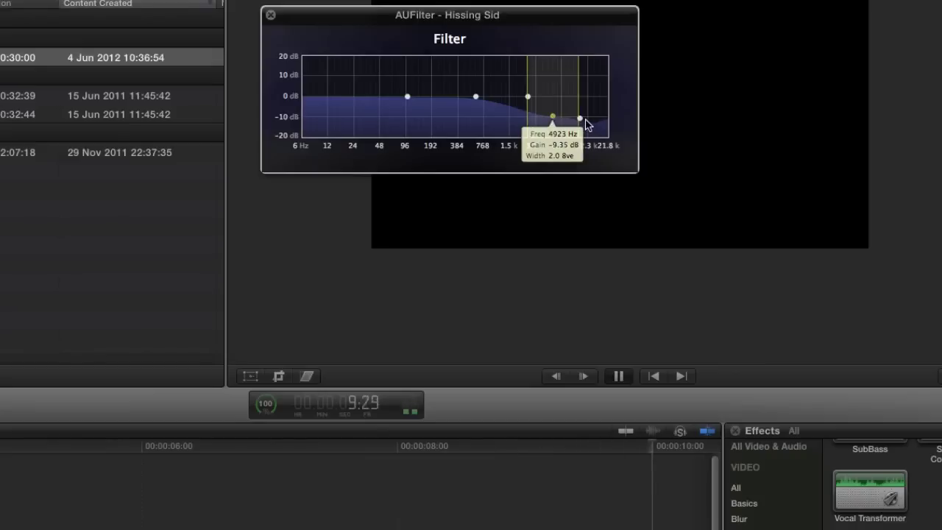
# - Cut the 3.1k band to 2262 Hz/-4.7 dB, boost the 96 Hz shelf to +4.34 dB, and replay
pyautogui.moveTo(528, 99); pyautogui.dragTo(523, 107)
pyautogui.moveTo(409, 101)
pyautogui.mouseDown()
pyautogui.moveTo(413, 84)
pyautogui.moveTo(407, 90)
pyautogui.mouseUp()
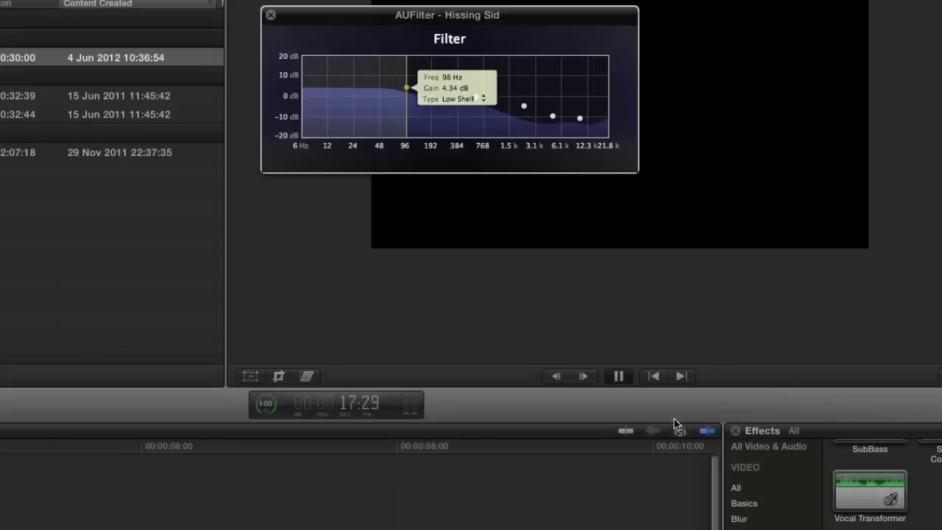
pyautogui.click(652, 377)
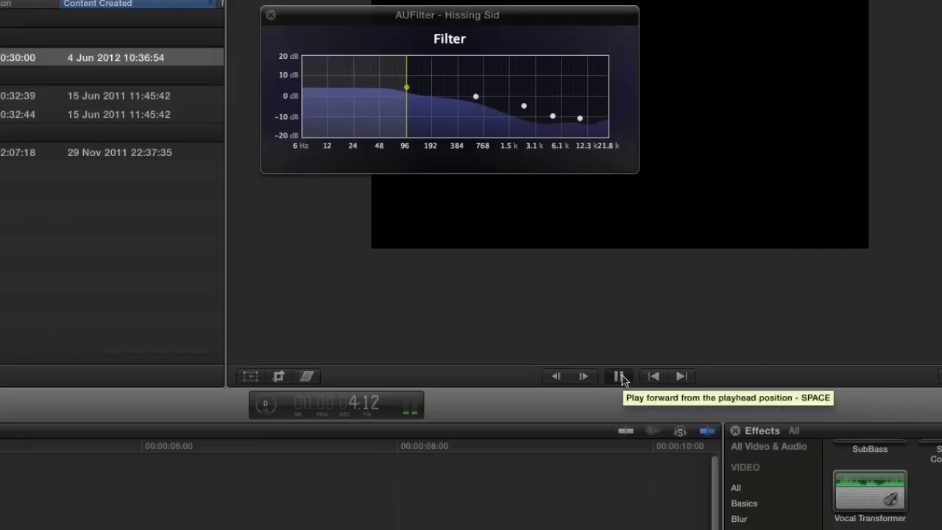
pyautogui.click(619, 376)
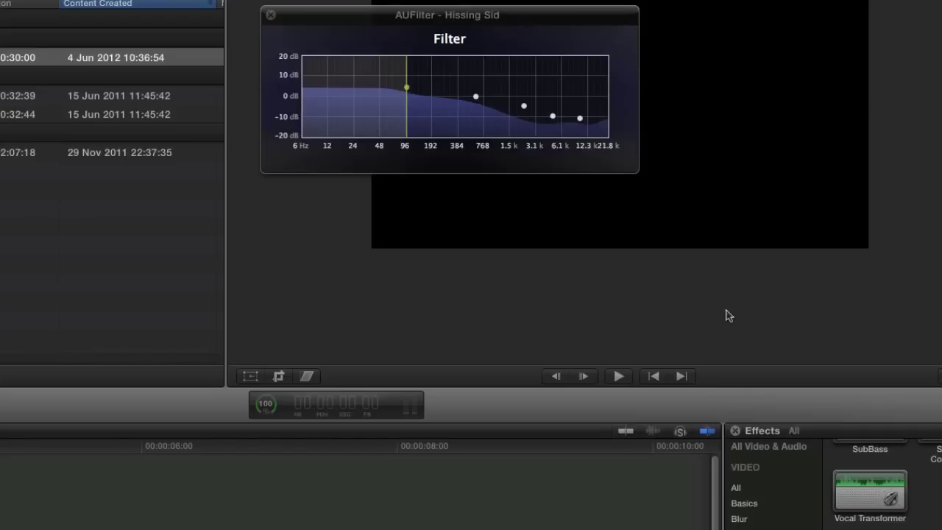
pyautogui.click(619, 376)
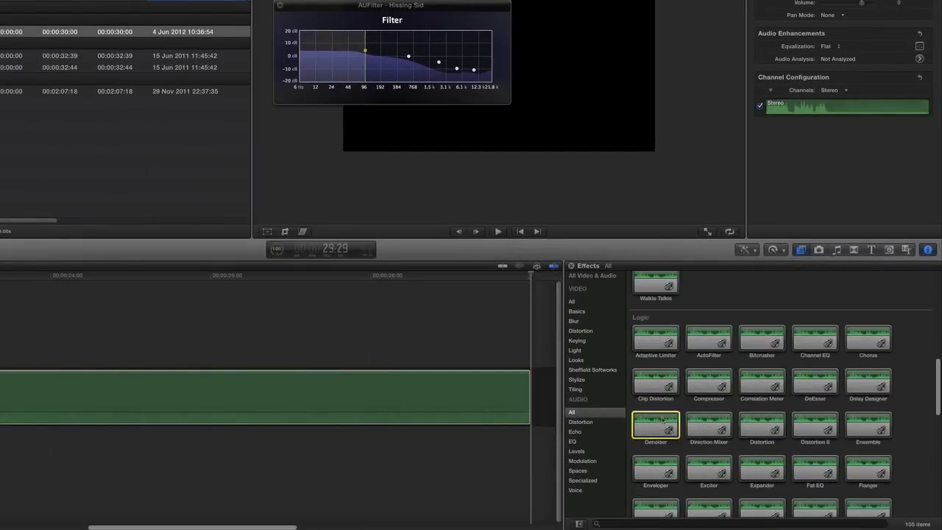
# - Apply Denoiser to Hissing Sid and raise its threshold to -42dB while the clip plays
pyautogui.moveTo(662, 420); pyautogui.dragTo(506, 379)
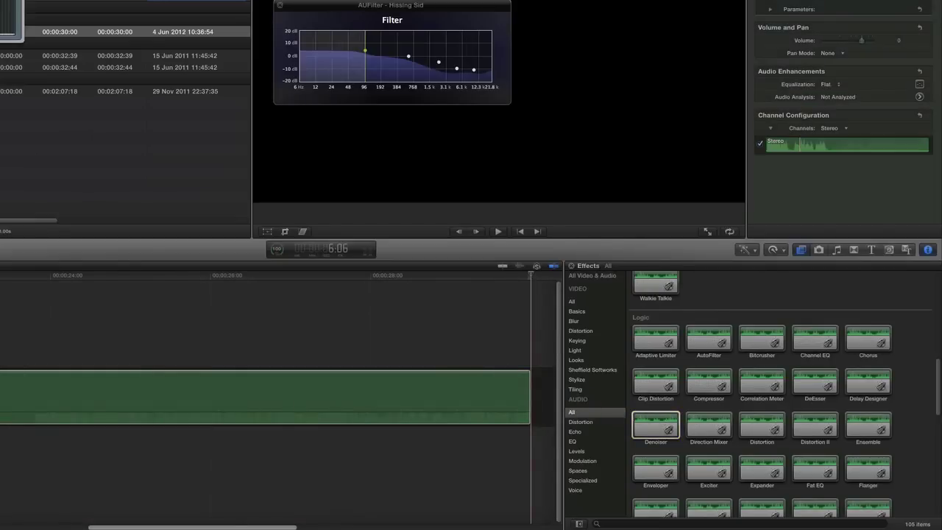
pyautogui.moveTo(548, 28); pyautogui.dragTo(614, 6)
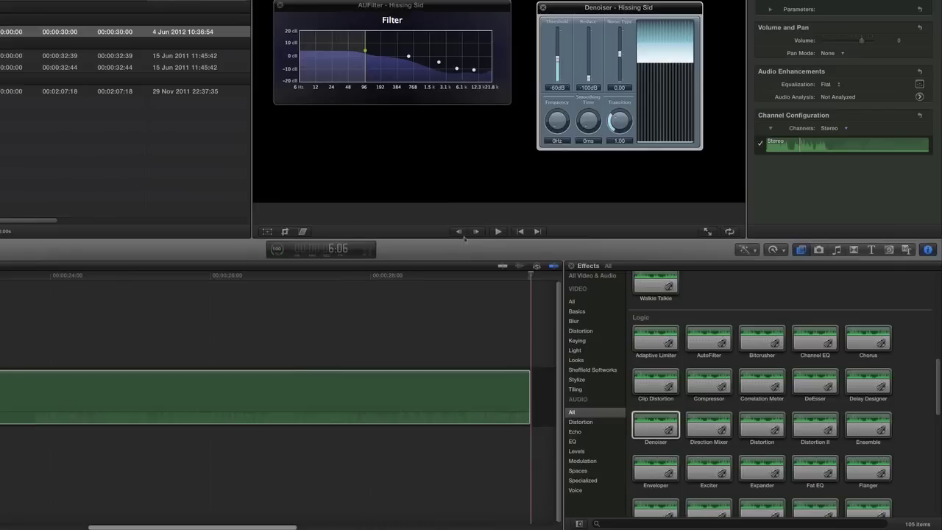
pyautogui.click(498, 232)
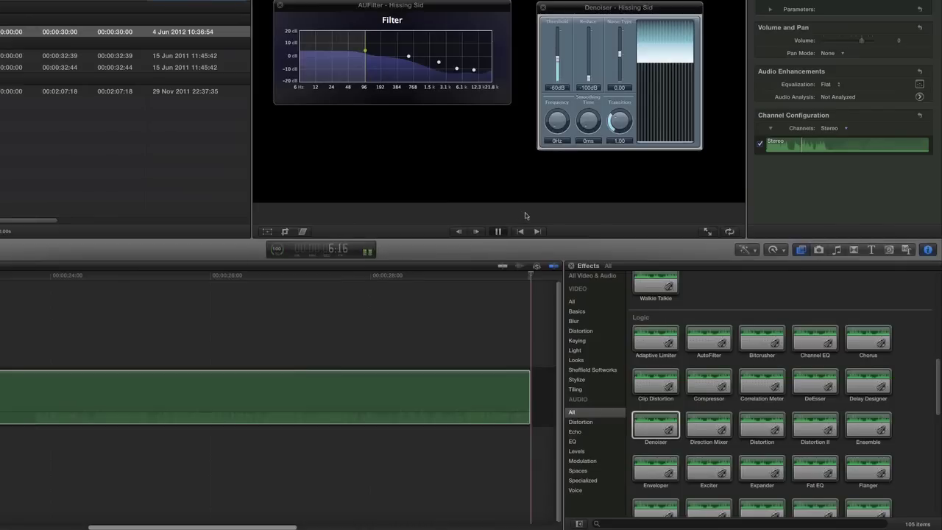
pyautogui.click(558, 60)
pyautogui.moveTo(558, 59); pyautogui.dragTo(558, 49)
pyautogui.click(498, 232)
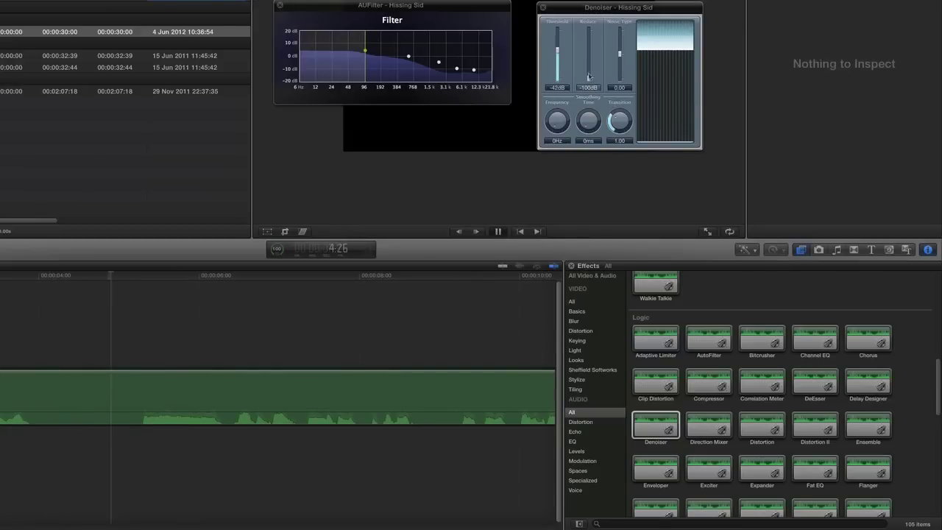
# - Tweak the Denoiser threshold during playback until it reads -64dB with -53dB reduction
pyautogui.moveTo(558, 50); pyautogui.dragTo(558, 67)
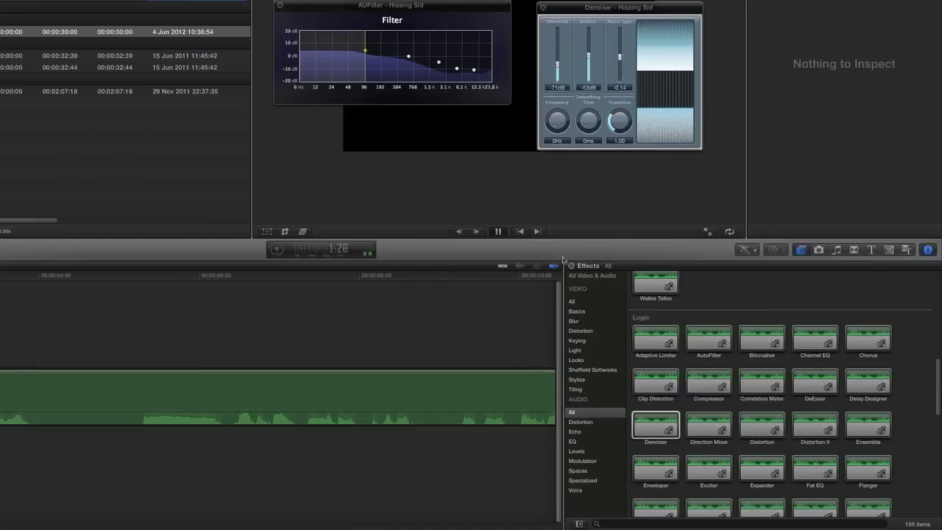
pyautogui.click(343, 389)
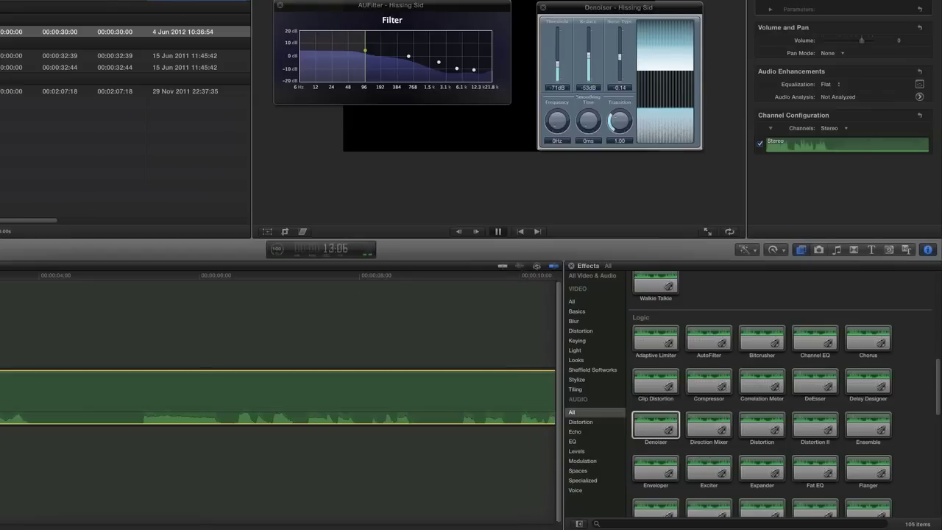
pyautogui.moveTo(558, 64); pyautogui.dragTo(558, 58)
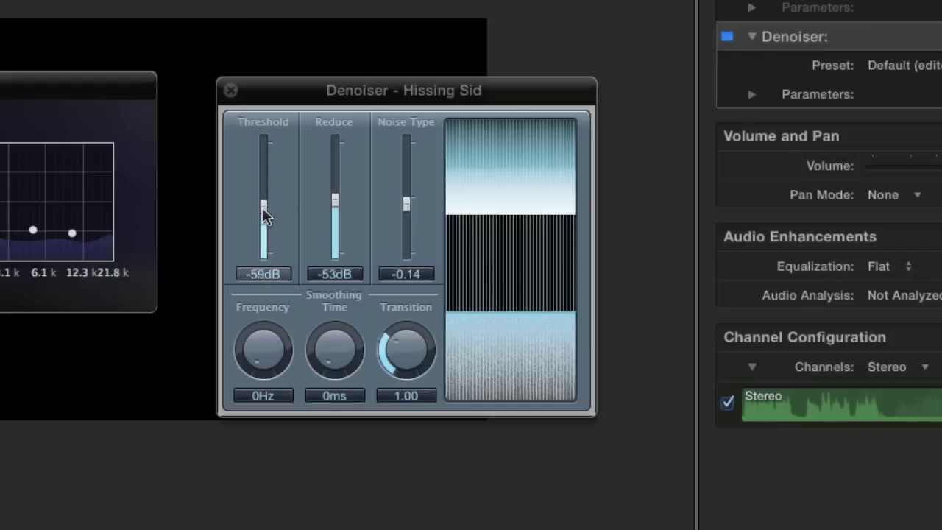
pyautogui.moveTo(267, 214); pyautogui.dragTo(267, 223)
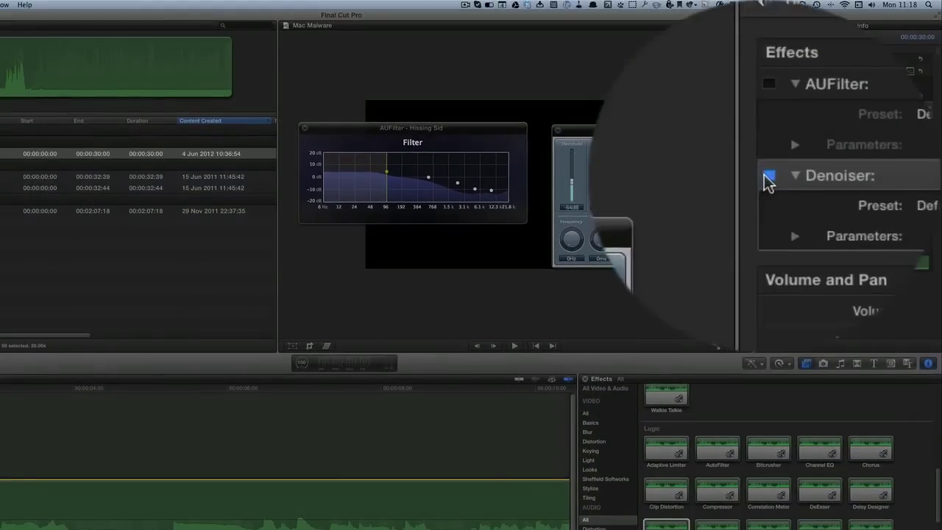
# - Toggle AUFilter and Denoiser off and on during playback to compare, ending with both enabled
pyautogui.click(767, 176)
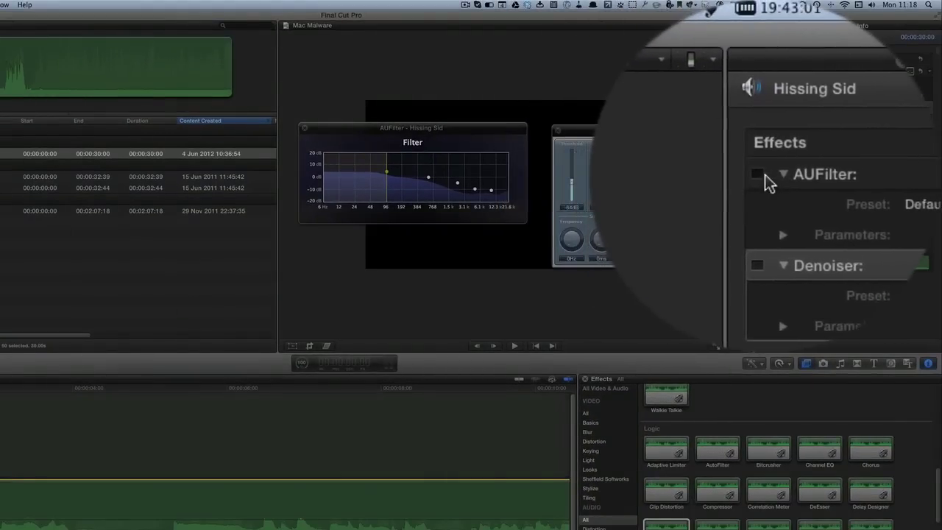
pyautogui.click(766, 72)
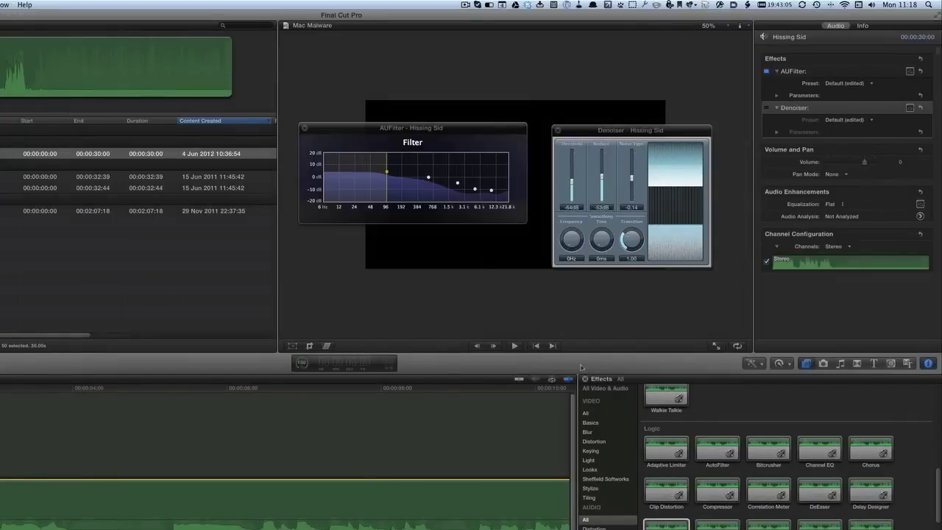
pyautogui.click(515, 345)
pyautogui.click(766, 71)
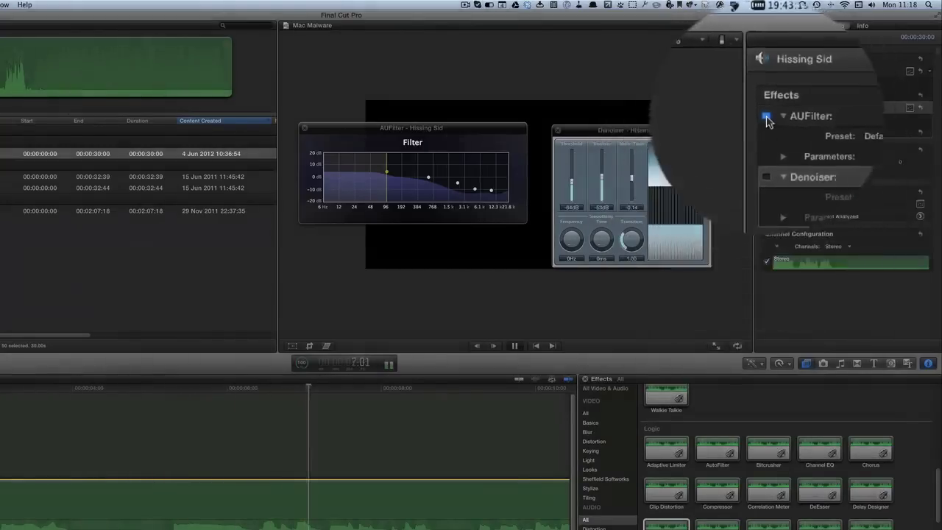
pyautogui.click(766, 109)
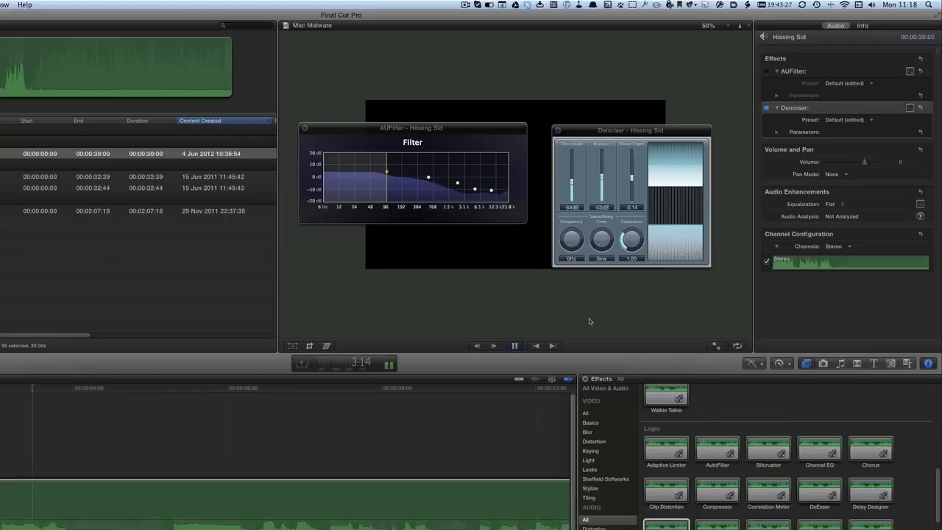
pyautogui.click(766, 108)
pyautogui.click(766, 108)
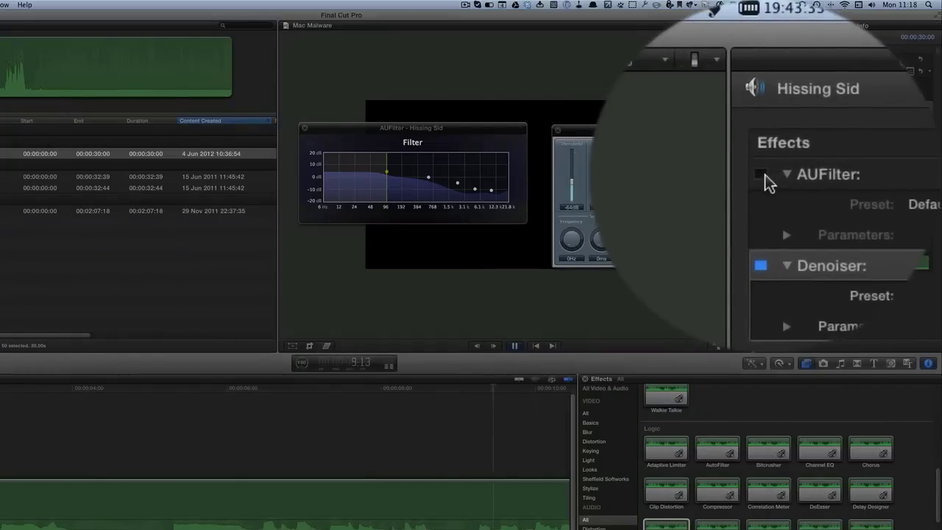
pyautogui.click(767, 72)
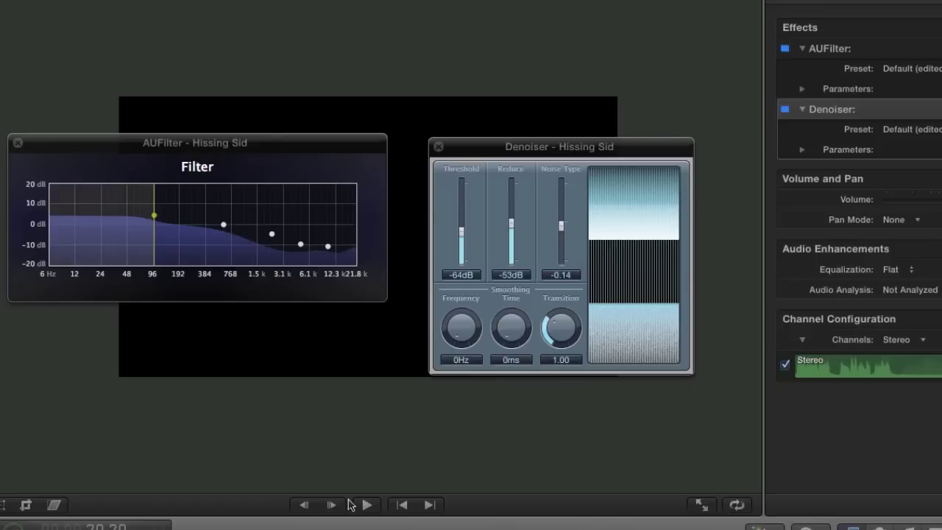
pyautogui.click(404, 506)
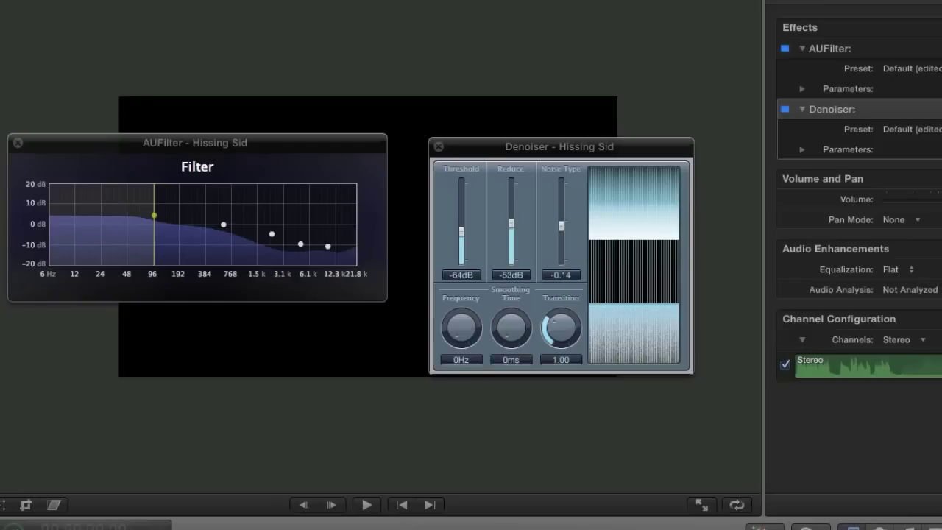